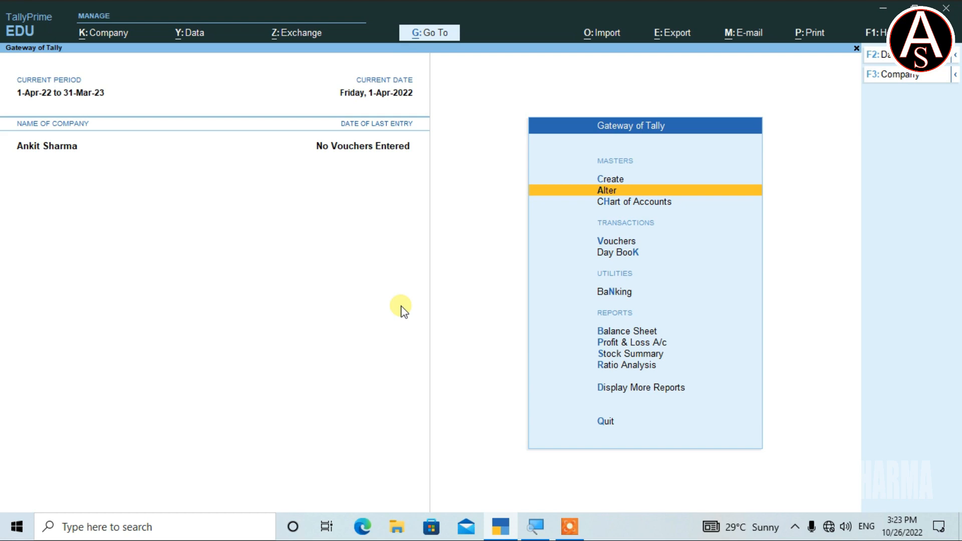
{"action": "key", "text": "Return"}
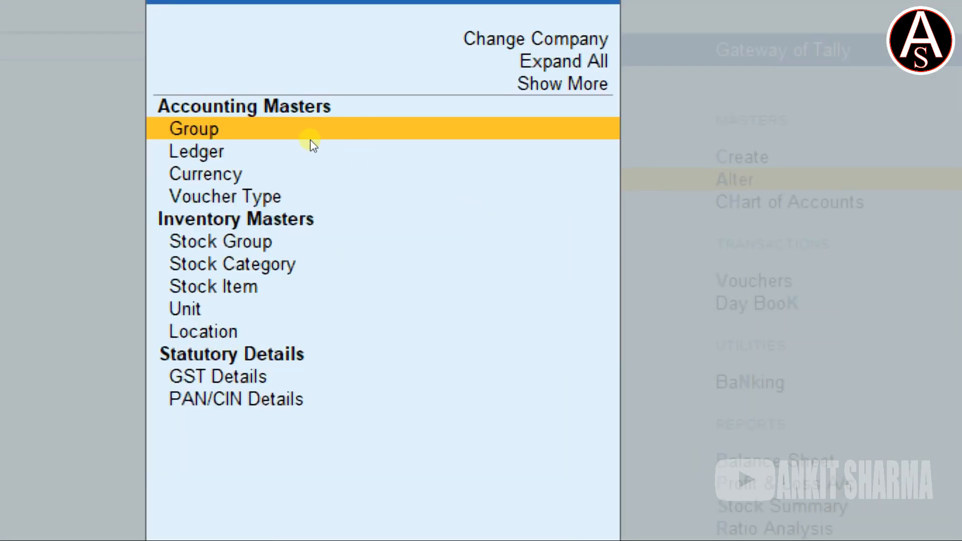
{"action": "key", "text": "Down"}
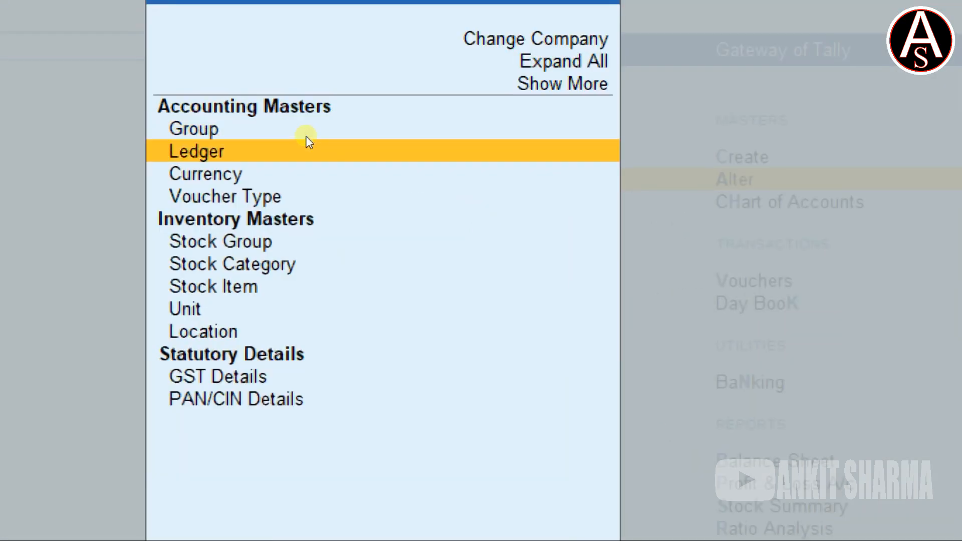
{"action": "key", "text": "Return"}
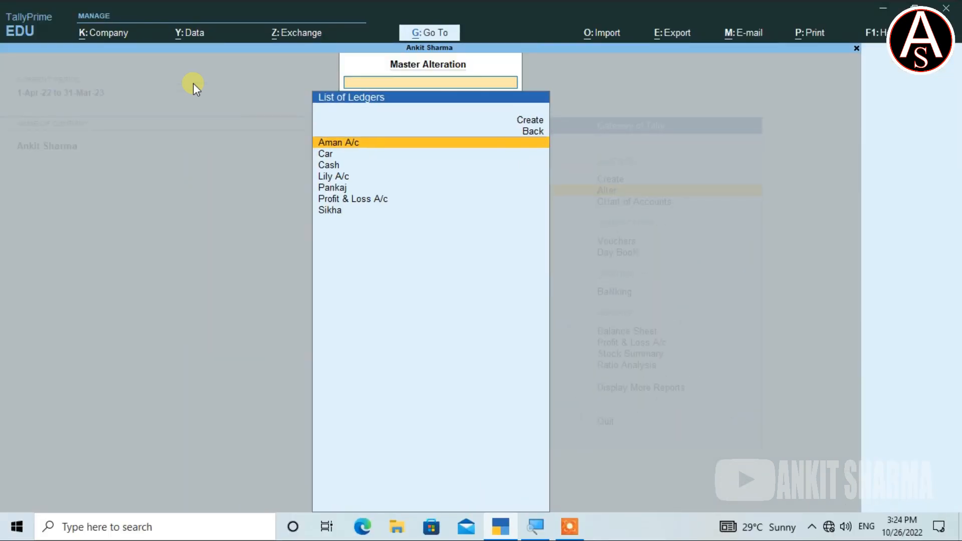
{"action": "key", "text": "Escape"}
{"action": "key", "text": "Escape"}
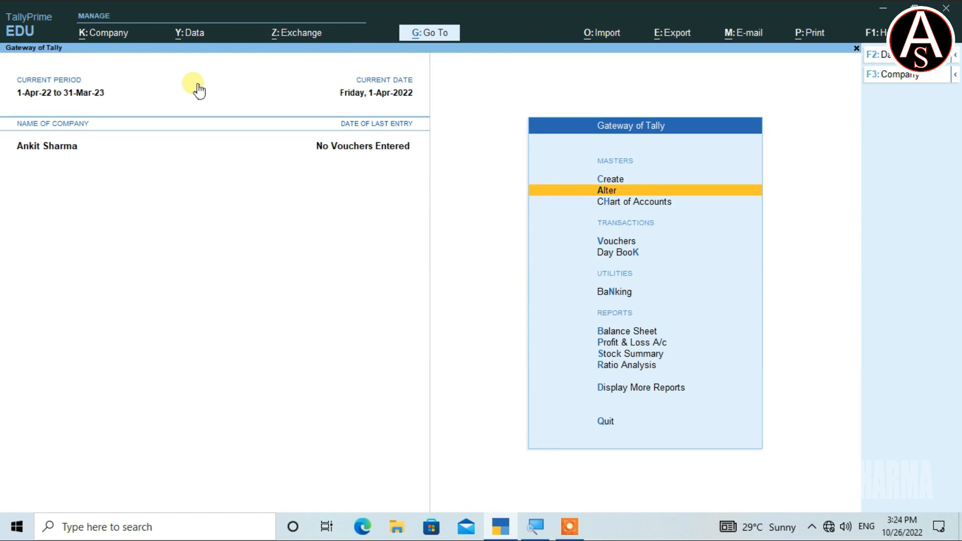
Append "A/c" to the name of the ledger listed just above Profit & Loss A/c and save the alteration.
{"action": "key", "text": "Return"}
{"action": "key", "text": "Down"}
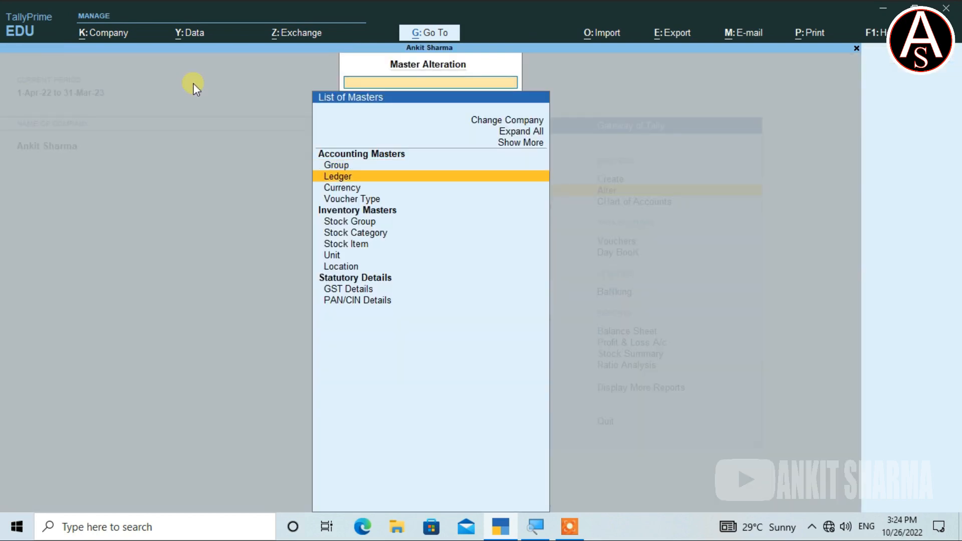
{"action": "key", "text": "Return"}
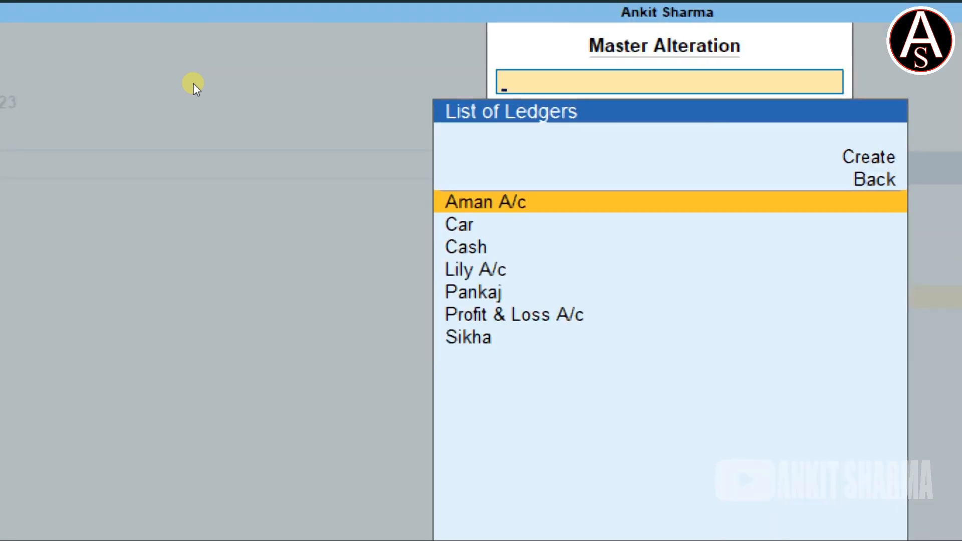
{"action": "key", "text": "Down"}
{"action": "key", "text": "Down"}
{"action": "key", "text": "Down"}
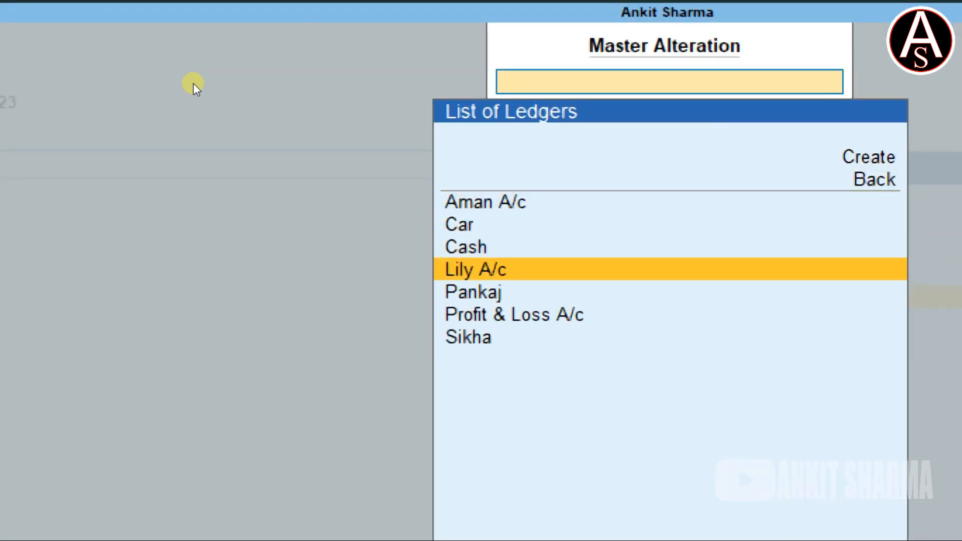
{"action": "key", "text": "Down"}
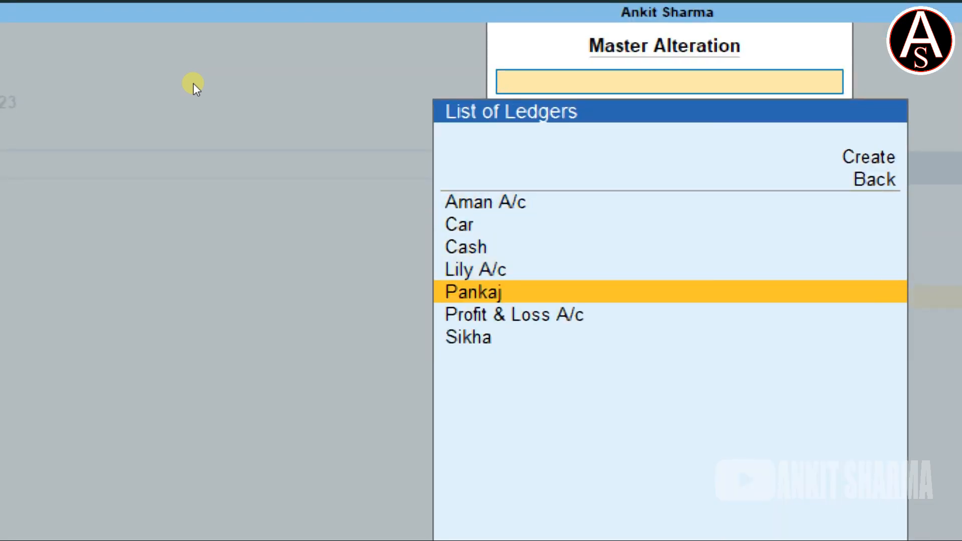
{"action": "key", "text": "Return"}
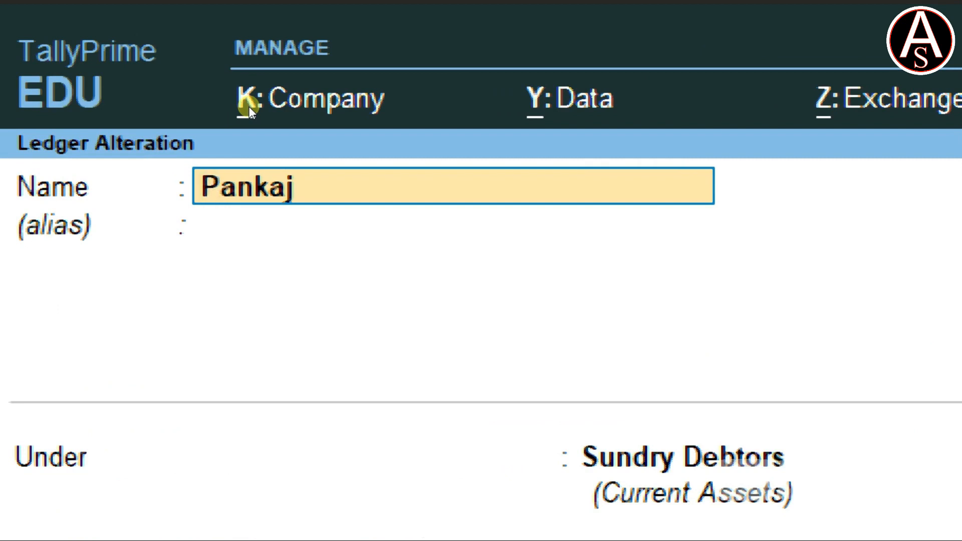
{"action": "key", "text": "End"}
{"action": "type", "text": "A/c"}
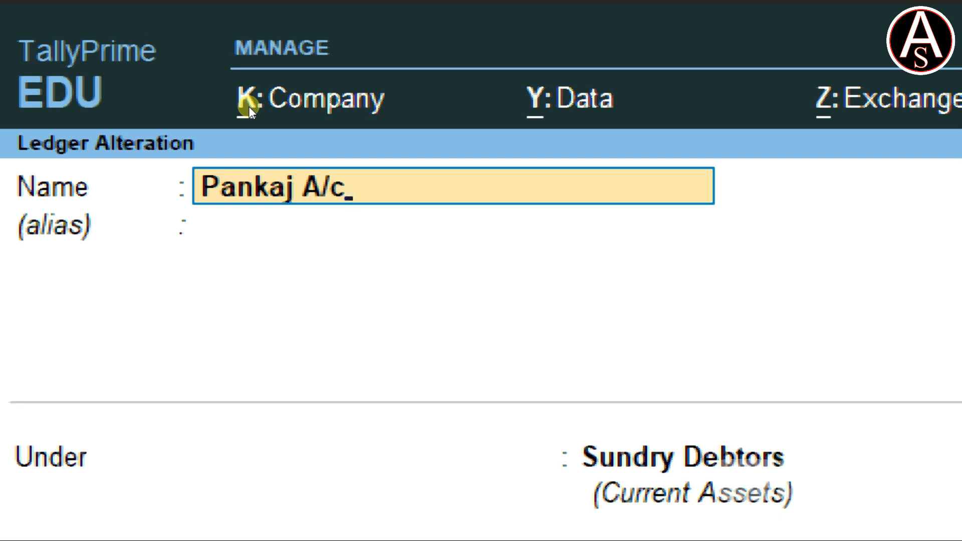
{"action": "key", "text": "Home"}
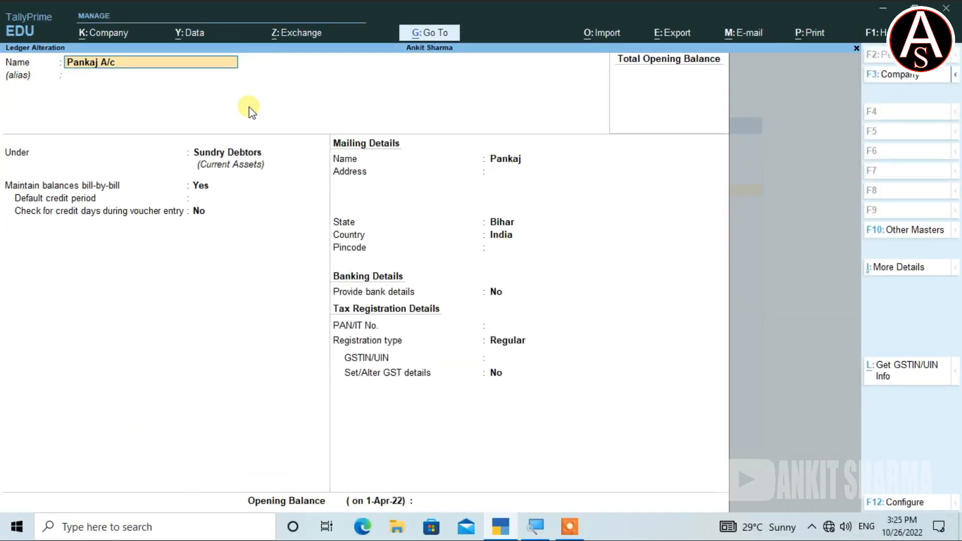
{"action": "key", "text": "ctrl"}
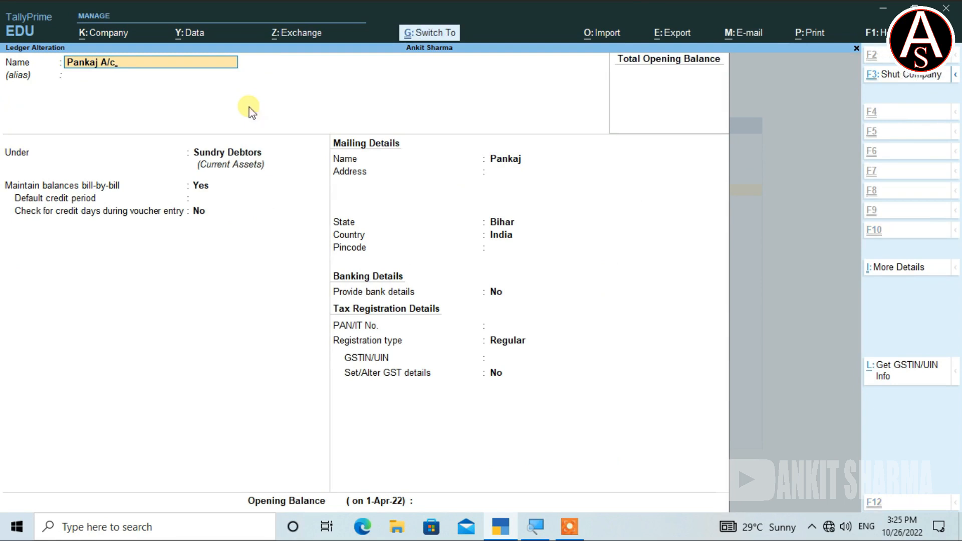
{"action": "key", "text": "ctrl+a"}
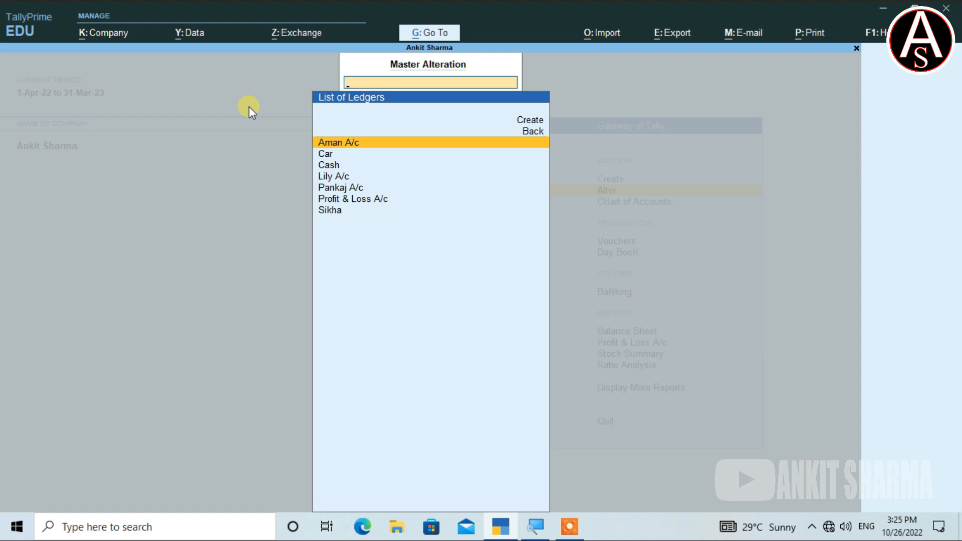
Append "A/c" to the name of the last ledger in the list, save it and return to the Gateway of Tally.
{"action": "key", "text": "Down"}
{"action": "key", "text": "Down"}
{"action": "key", "text": "Down"}
{"action": "key", "text": "Down"}
{"action": "key", "text": "Down"}
{"action": "key", "text": "Down"}
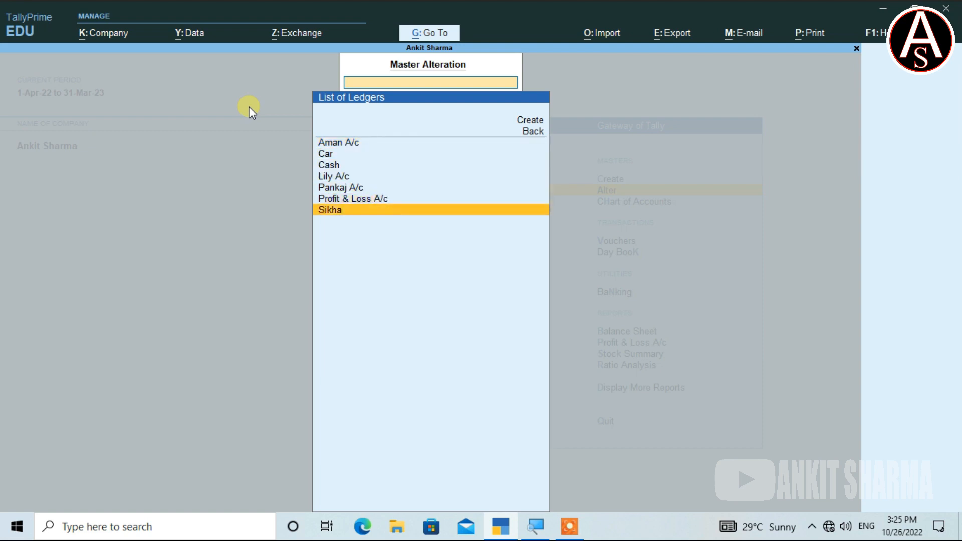
{"action": "key", "text": "Return"}
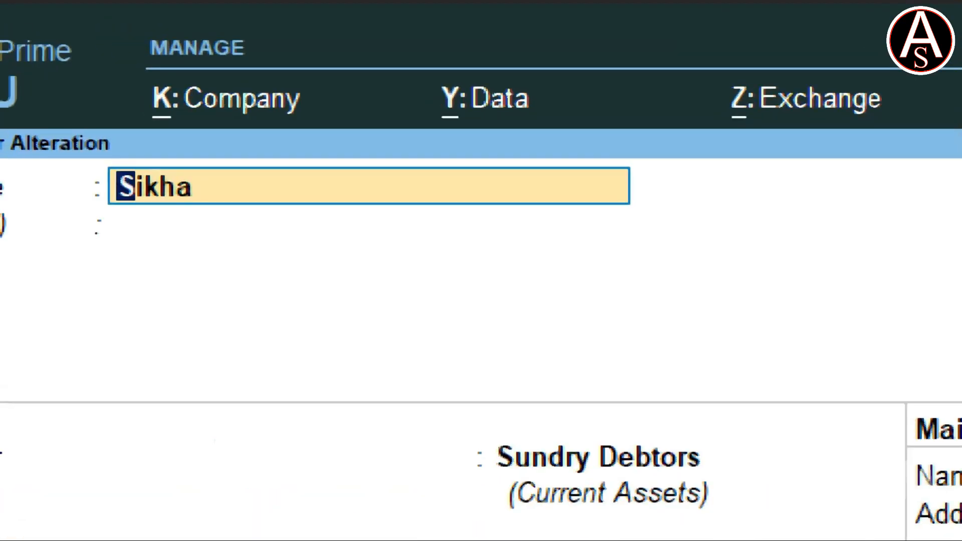
{"action": "key", "text": "End"}
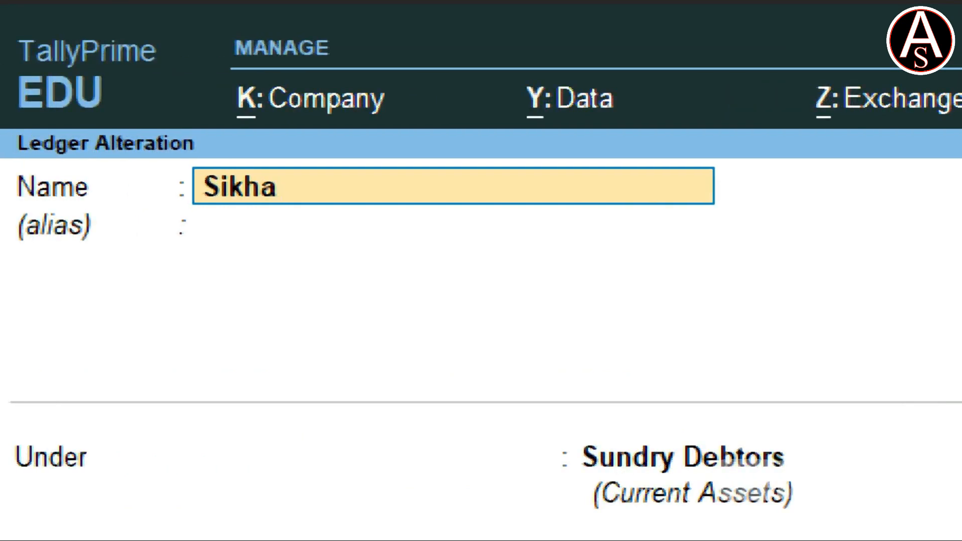
{"action": "type", "text": "A/c"}
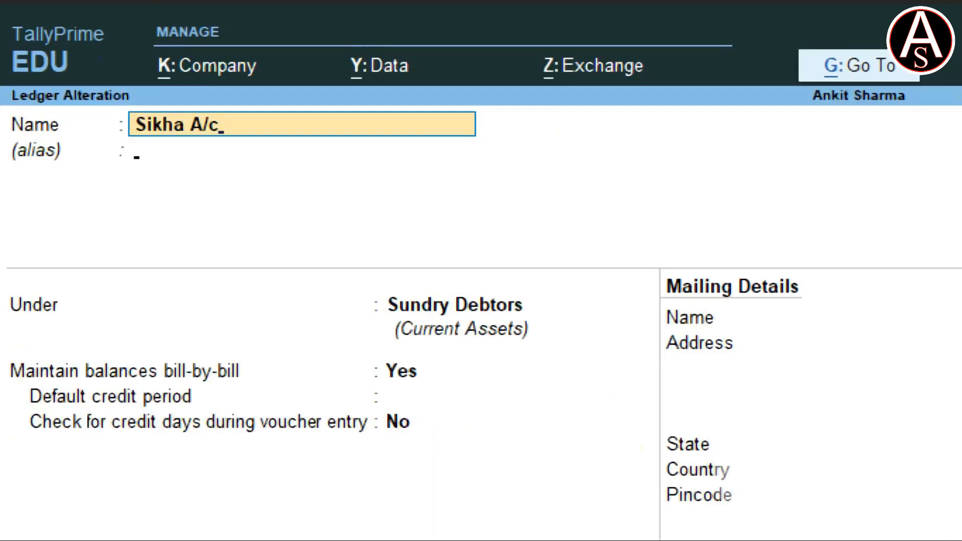
{"action": "key", "text": "Return"}
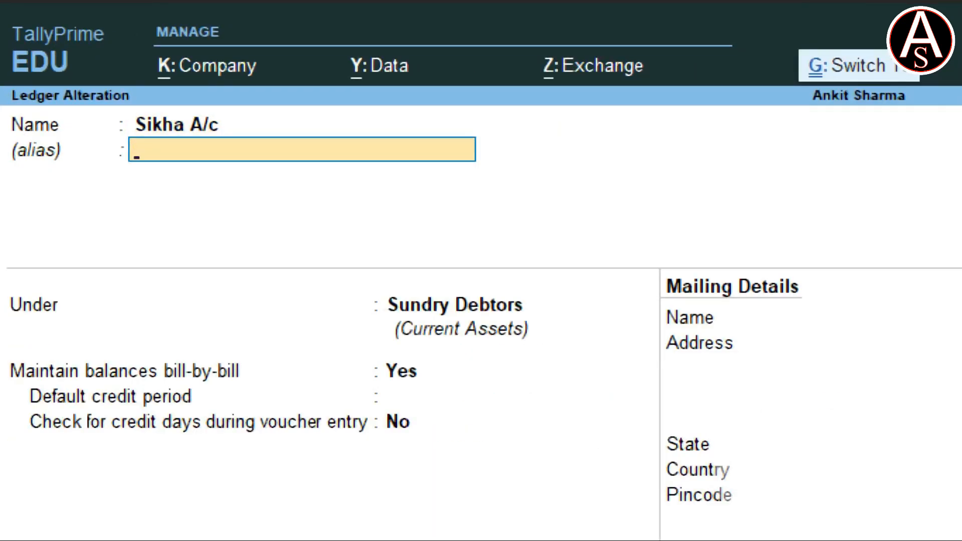
{"action": "key", "text": "ctrl+a"}
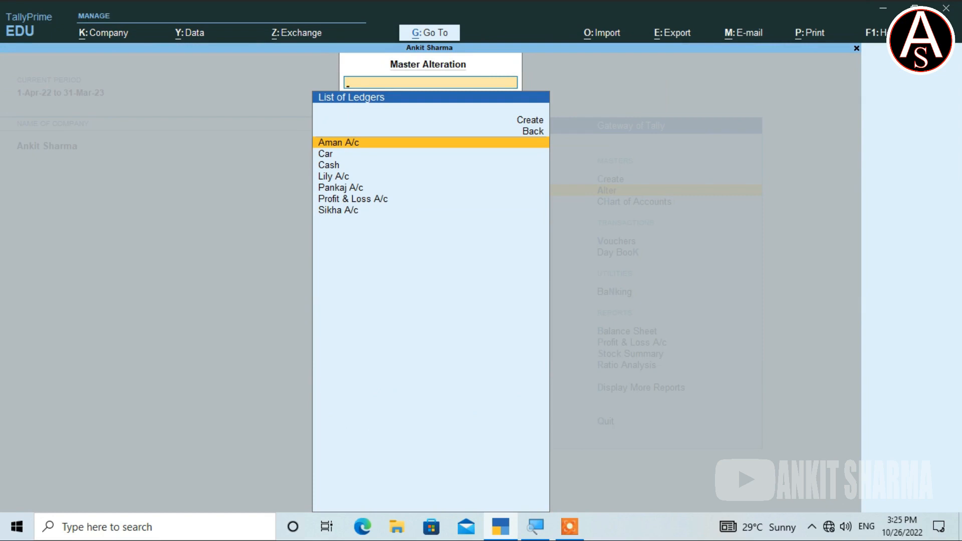
{"action": "key", "text": "Escape"}
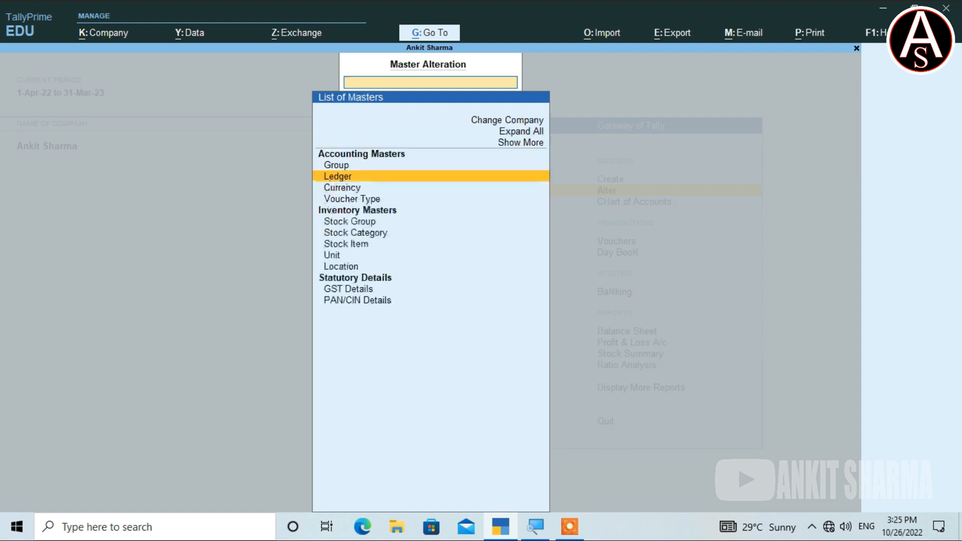
{"action": "key", "text": "Escape"}
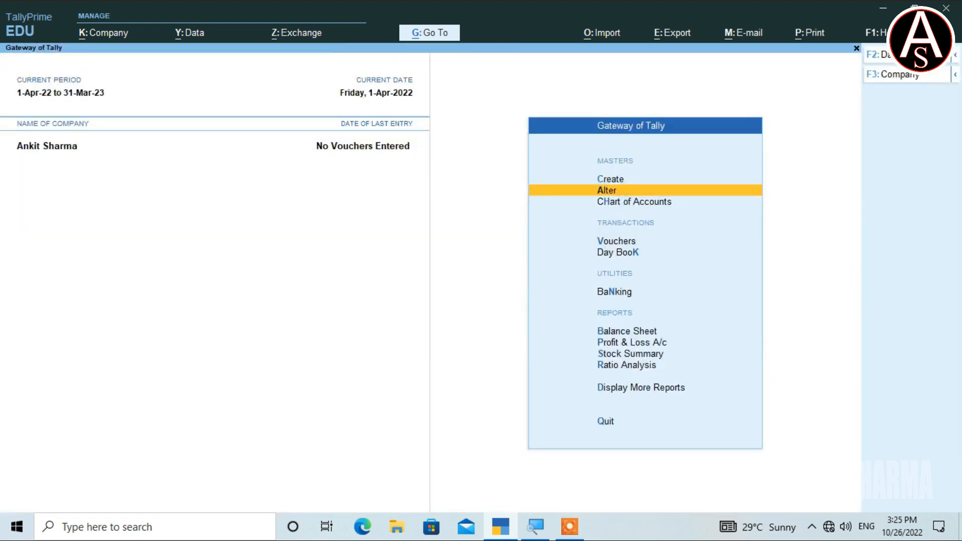
Open the ledger listed just below Cash for alteration, request its deletion, and decline the confirmation.
{"action": "key", "text": "Return"}
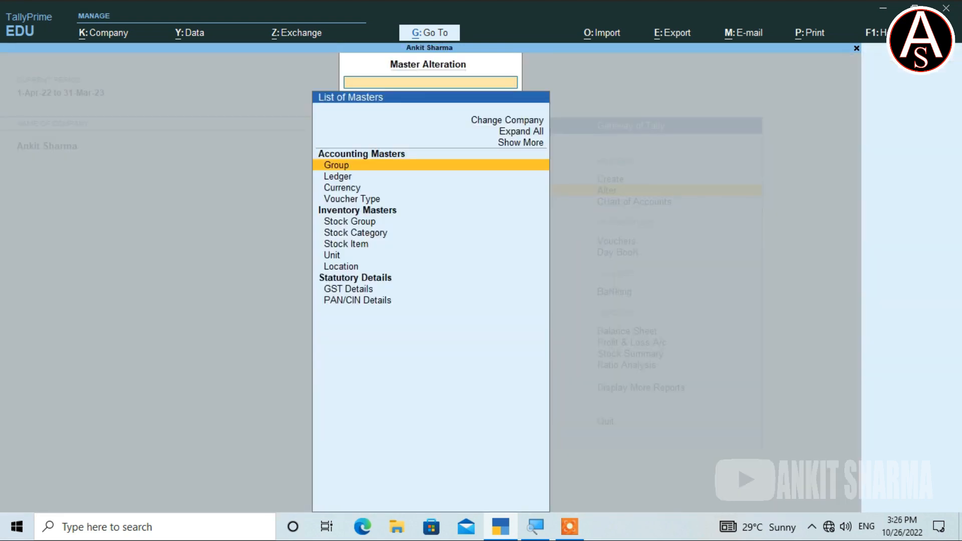
{"action": "key", "text": "Down"}
{"action": "key", "text": "Return"}
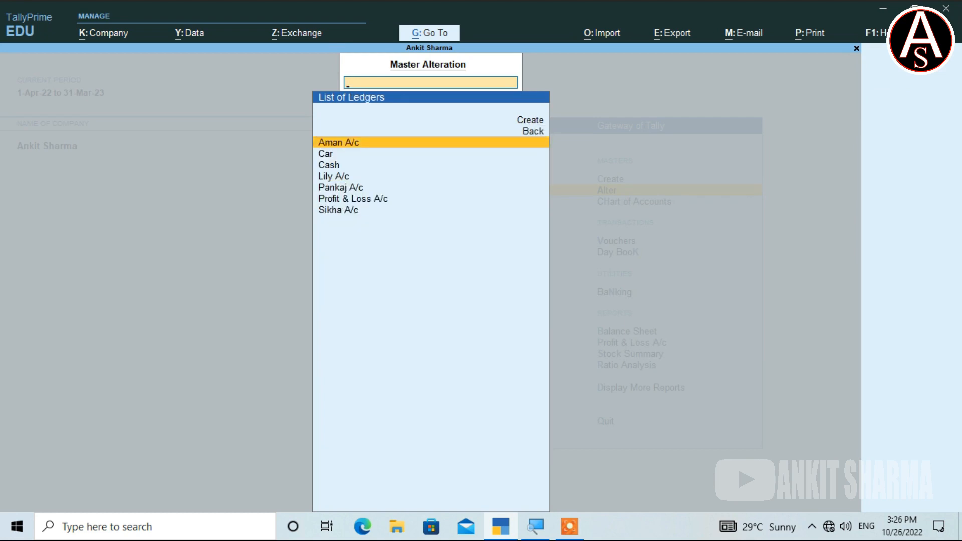
{"action": "key", "text": "Down"}
{"action": "key", "text": "Down"}
{"action": "key", "text": "Down"}
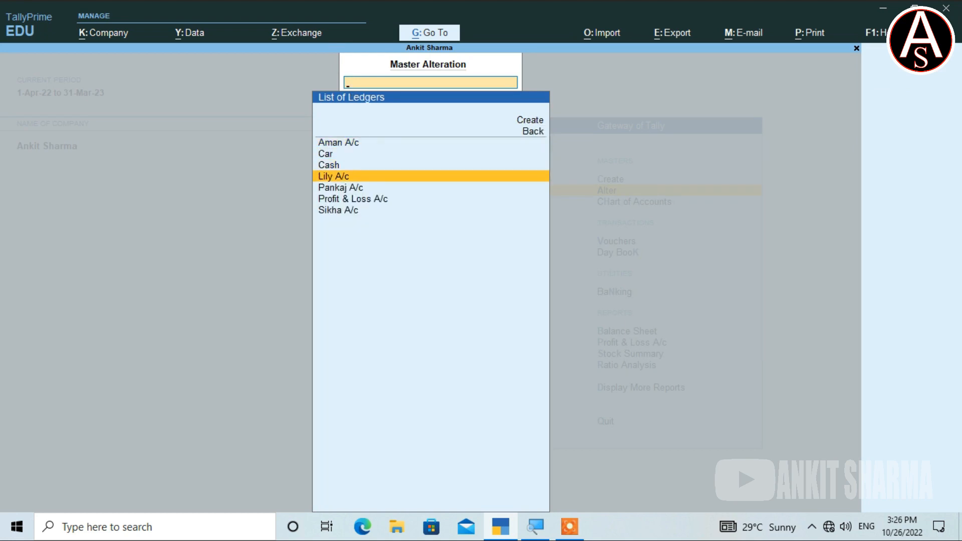
{"action": "key", "text": "Return"}
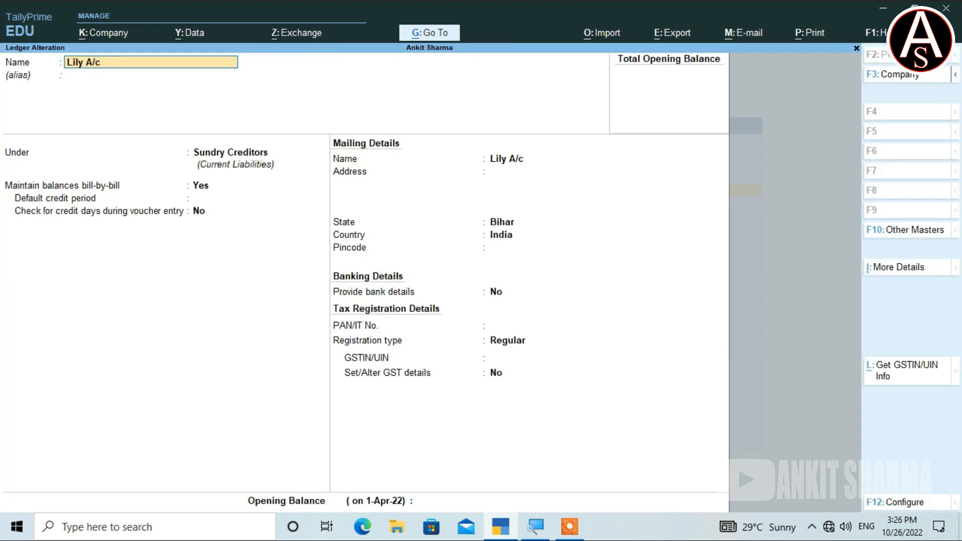
{"action": "key", "text": "alt"}
{"action": "key", "text": "alt+d"}
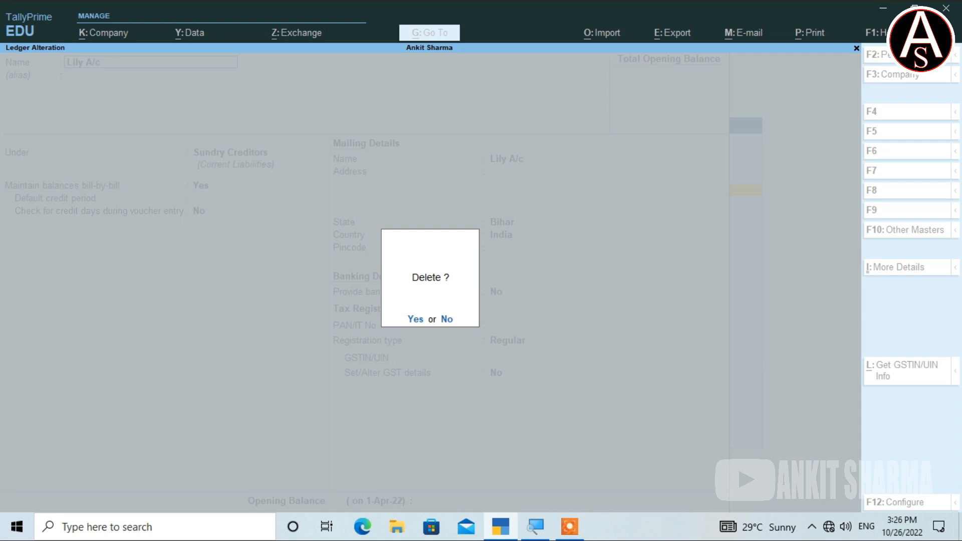
{"action": "key", "text": "n"}
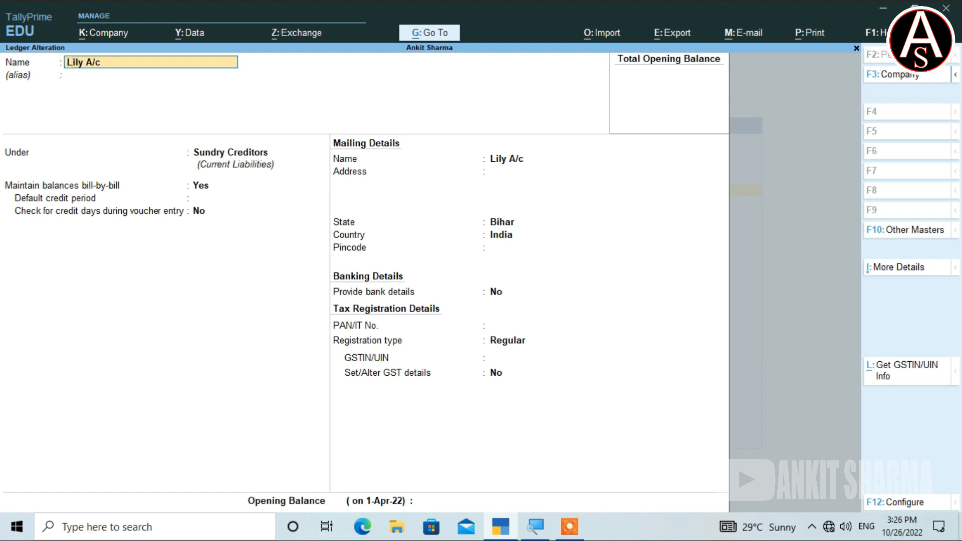
{"action": "key", "text": "Escape"}
{"action": "key", "text": "Up"}
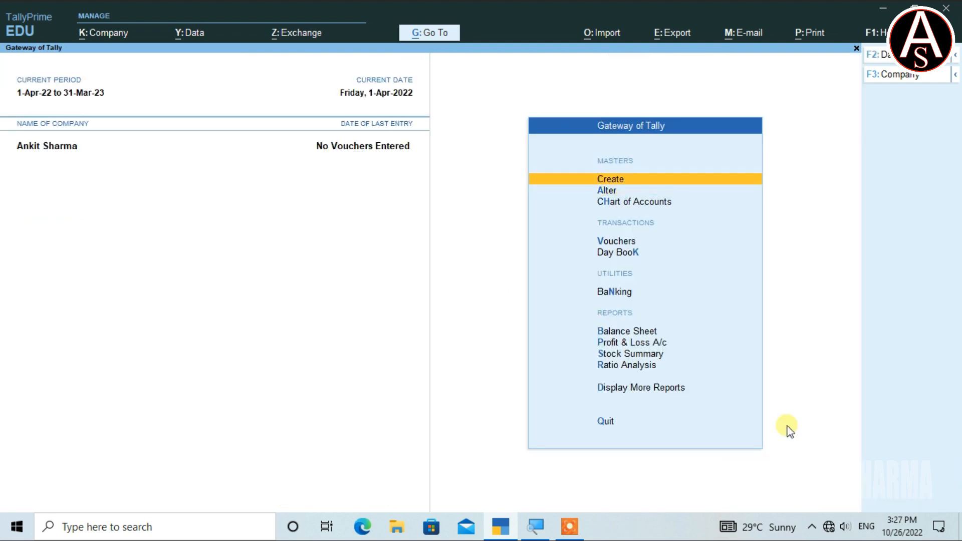
{"action": "key", "text": "Return"}
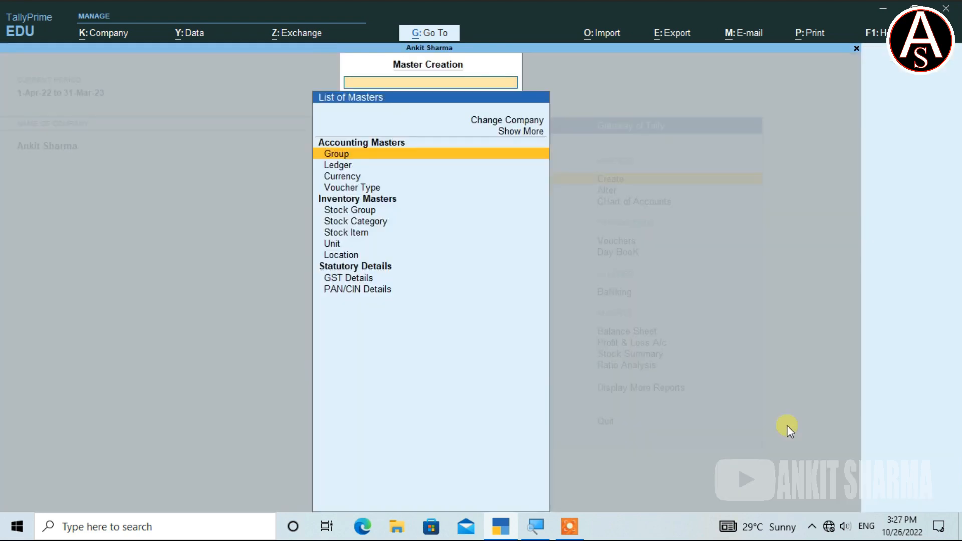
{"action": "key", "text": "Down"}
{"action": "key", "text": "Return"}
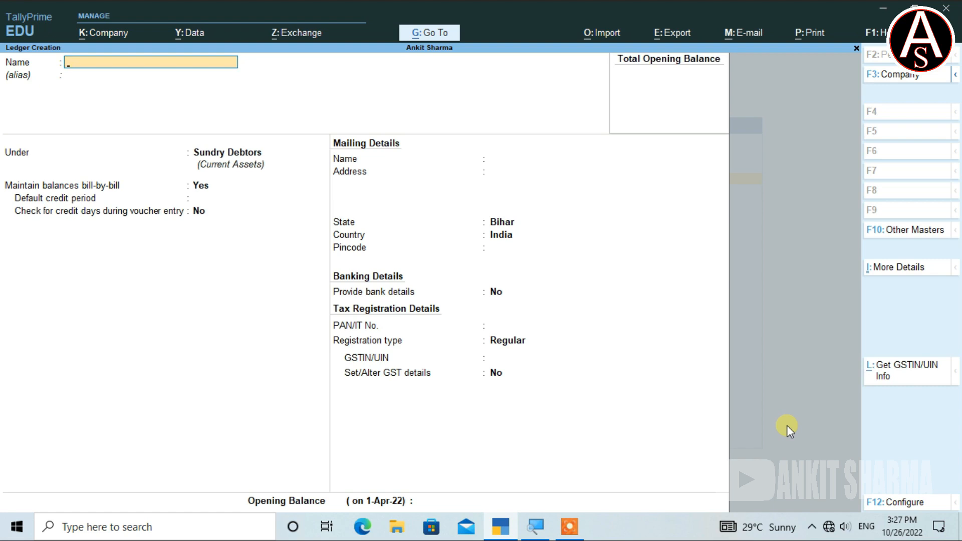
{"action": "key", "text": "Escape"}
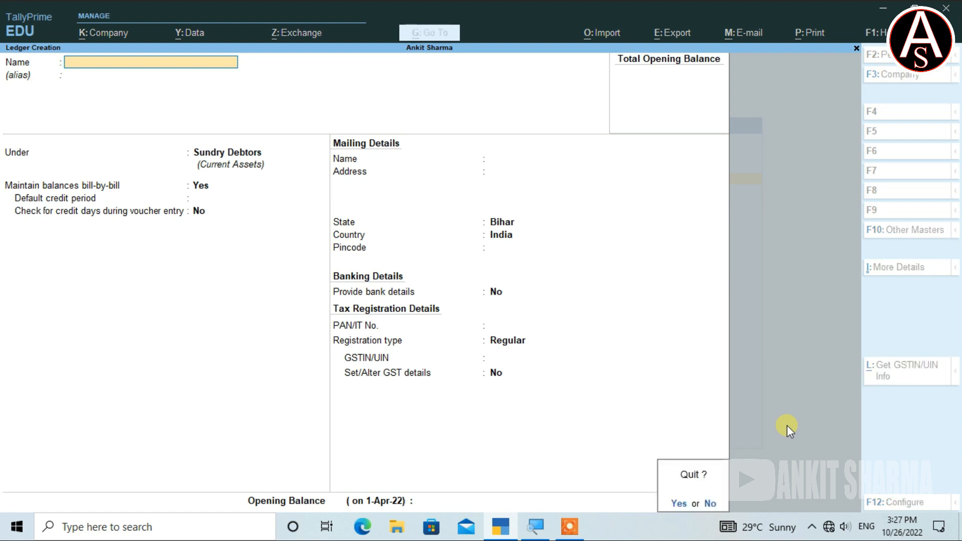
{"action": "key", "text": "y"}
{"action": "key", "text": "Escape"}
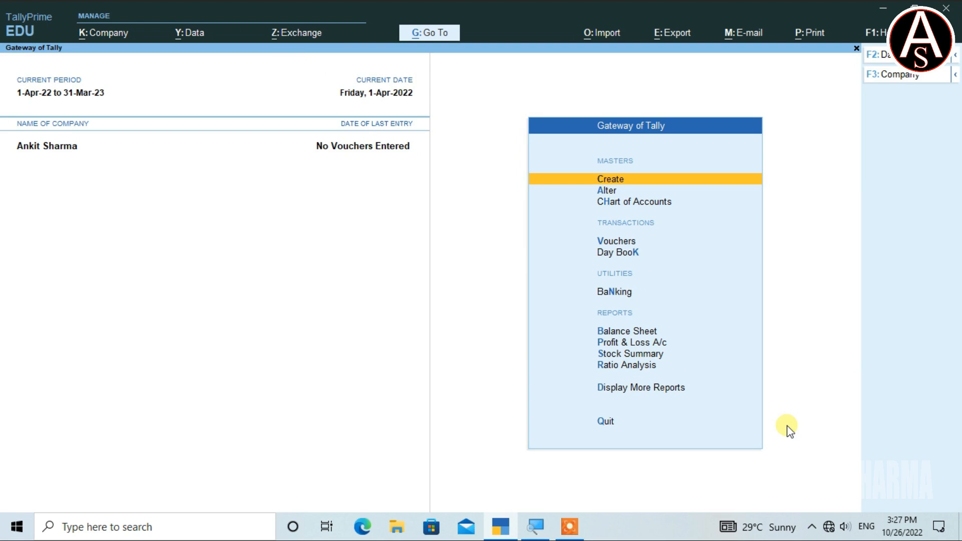